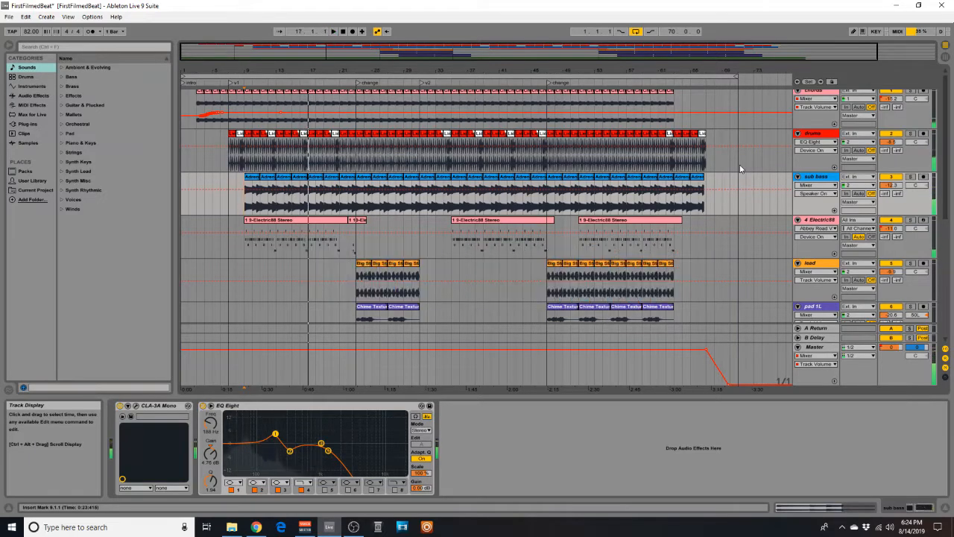
Step: Stop playback and inspect the drums track's EQ Eight curve, including its band 4 high-frequency roll-off
key("space")
left_click(740, 169)
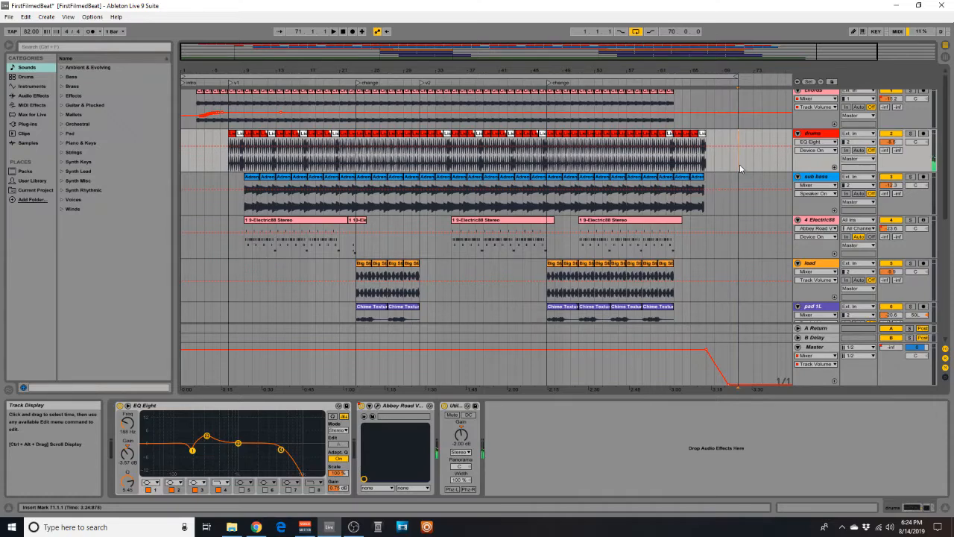
left_click(819, 135)
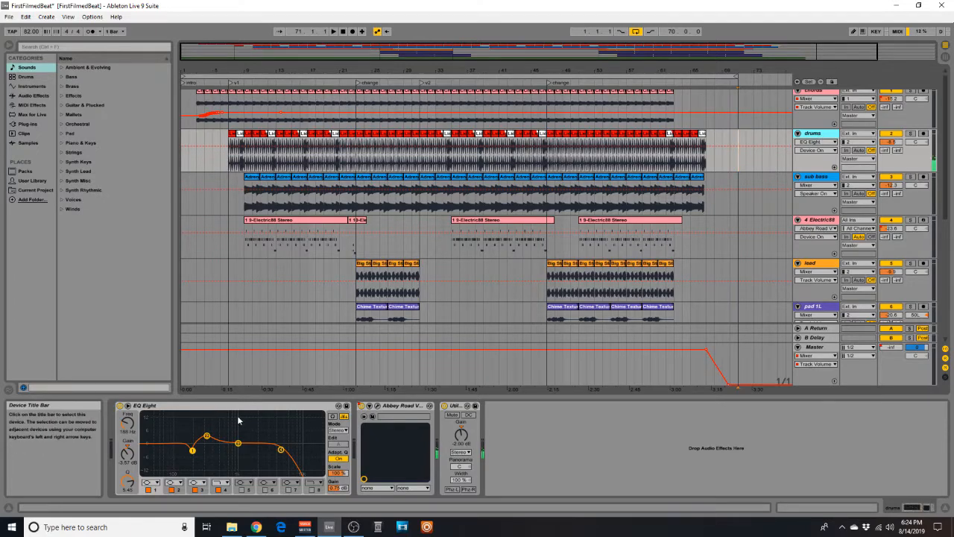
left_click(281, 451)
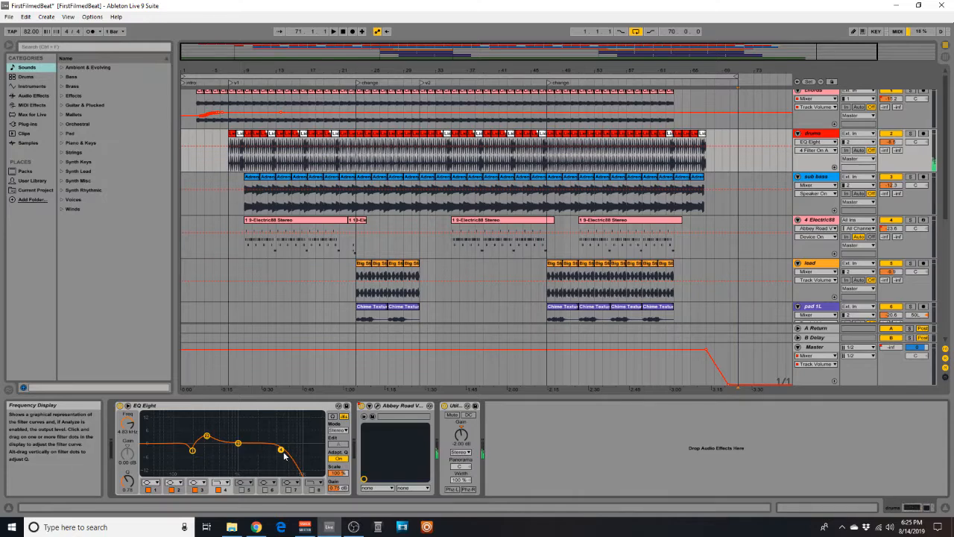
mouse_move(280, 449)
left_mouse_down()
mouse_move(321, 448)
mouse_move(289, 450)
left_mouse_up()
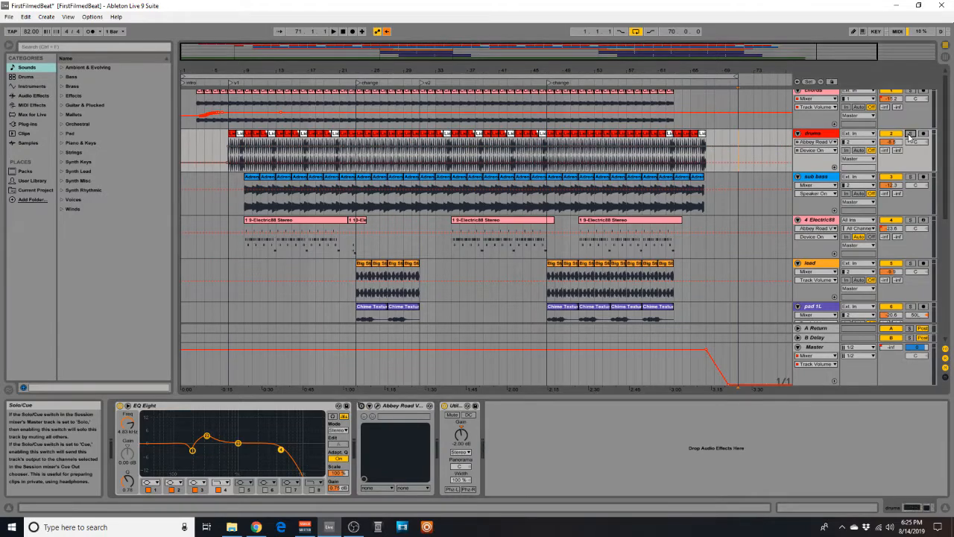
Step: Solo the drums and play from bar 9 to compare the sound with EQ Eight bypassed and active
left_click(910, 135)
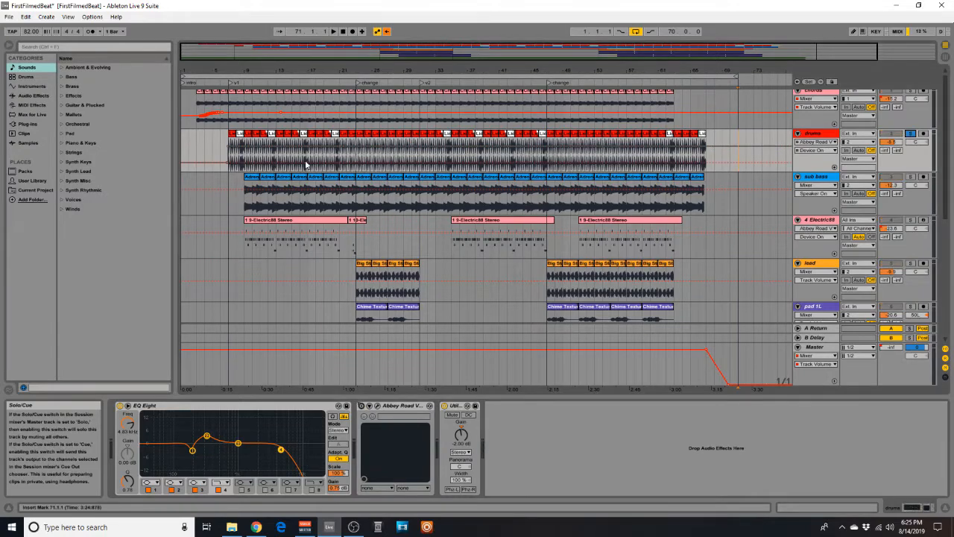
left_click(245, 170)
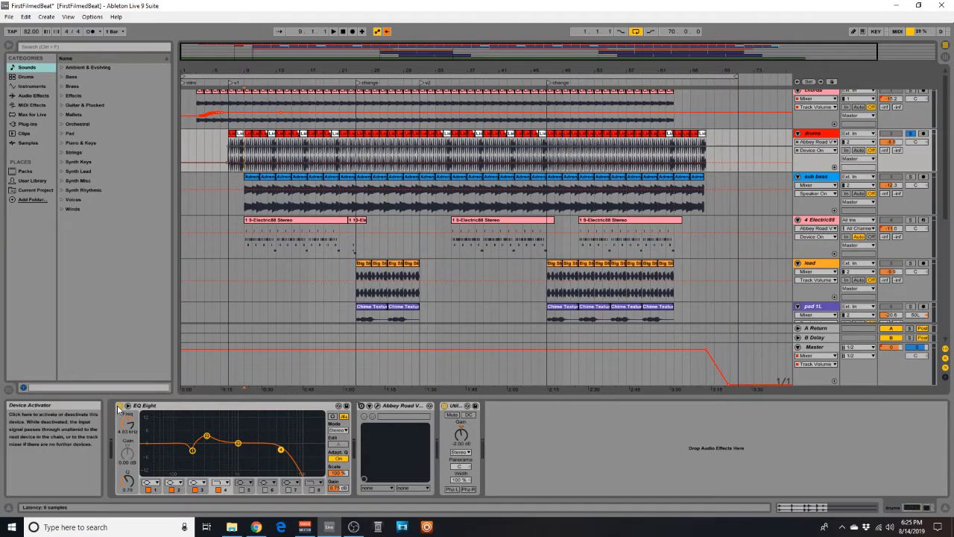
left_click(120, 406)
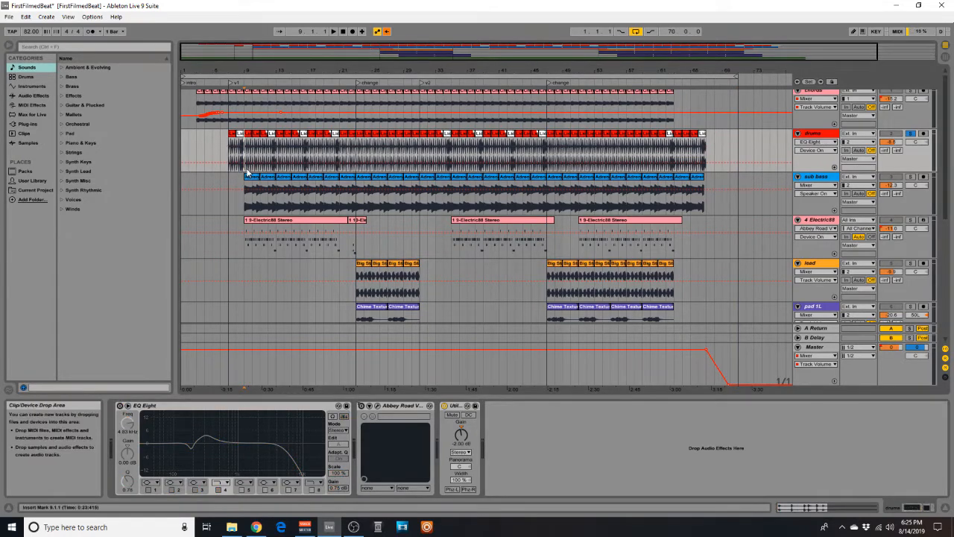
key("space")
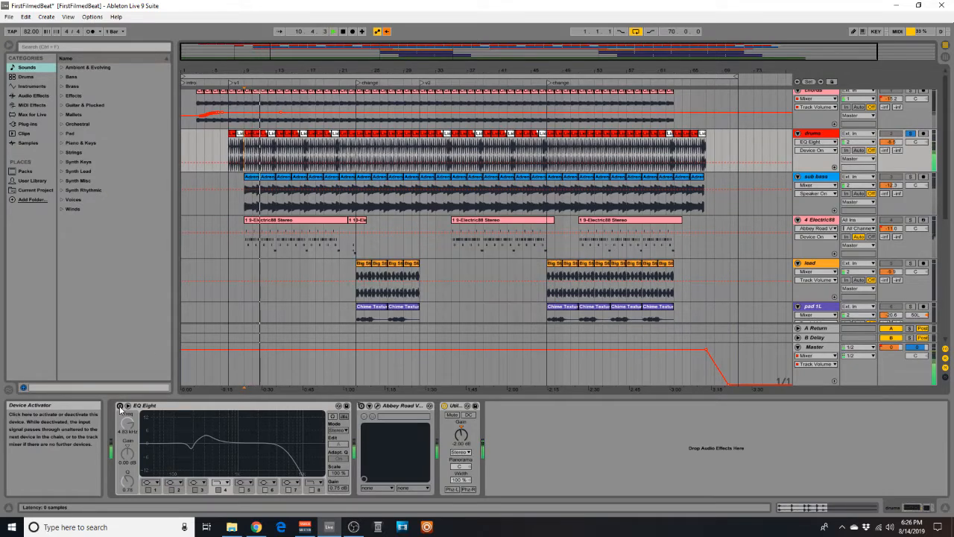
left_click(120, 406)
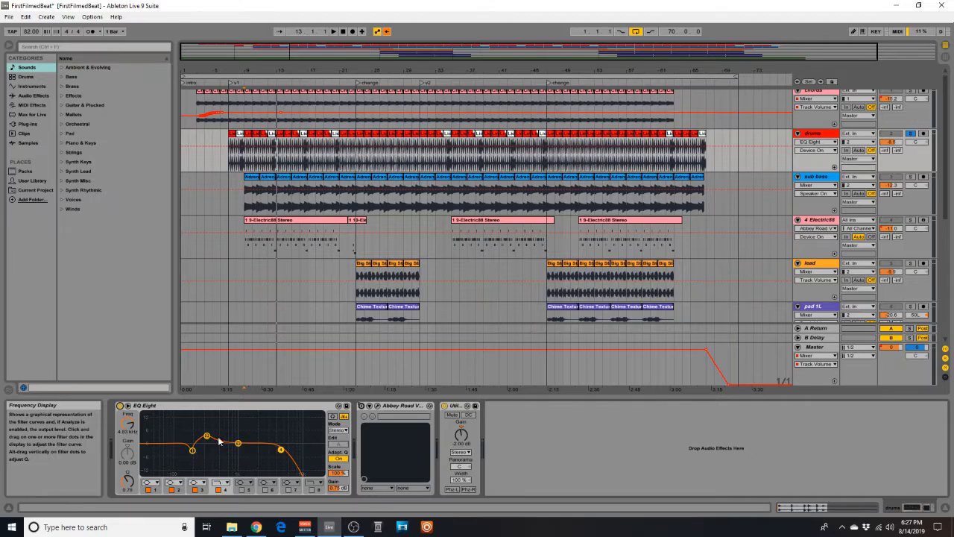
Step: Open the Abbey Road Vinyl plugin window on the drums track and examine its generation, cartridge and noise controls
left_click(370, 406)
left_click(376, 405)
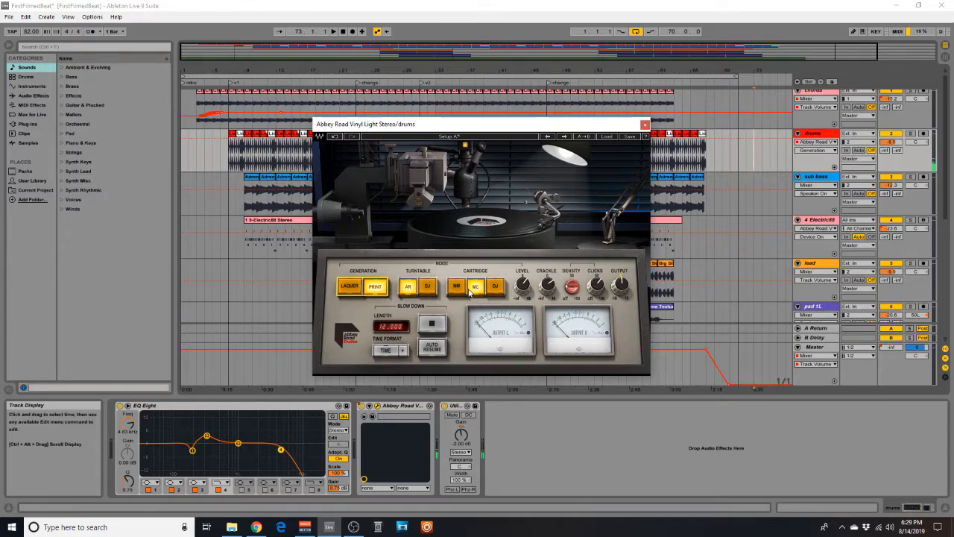
left_click(523, 280)
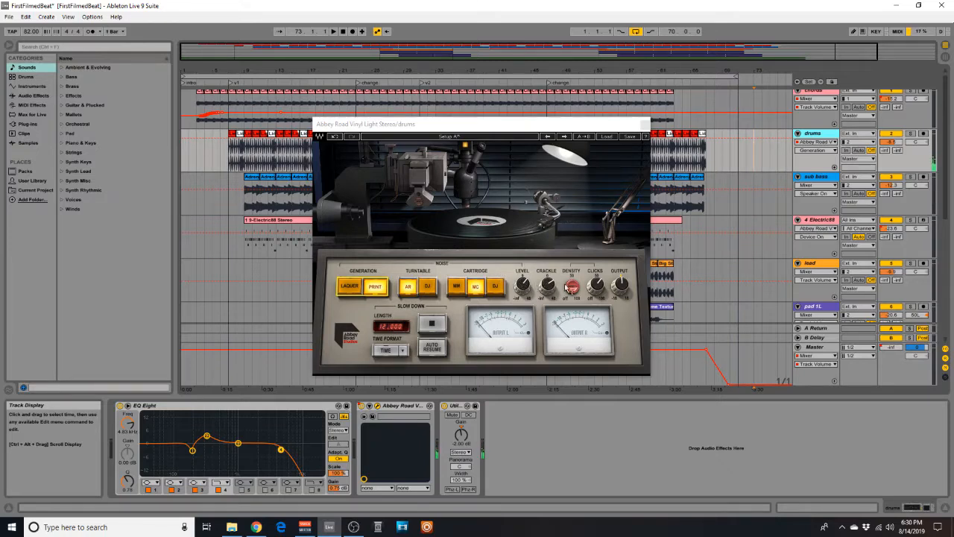
Step: Solo the drums and audition Abbey Road Vinyl's noise level, crackle and clicks controls from bar 16
key("s")
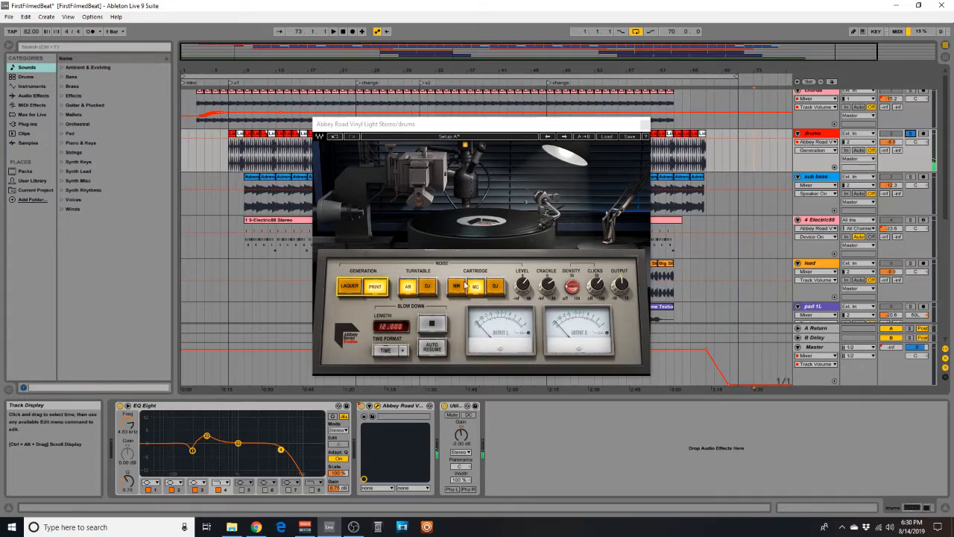
left_click(300, 155)
left_click(521, 287)
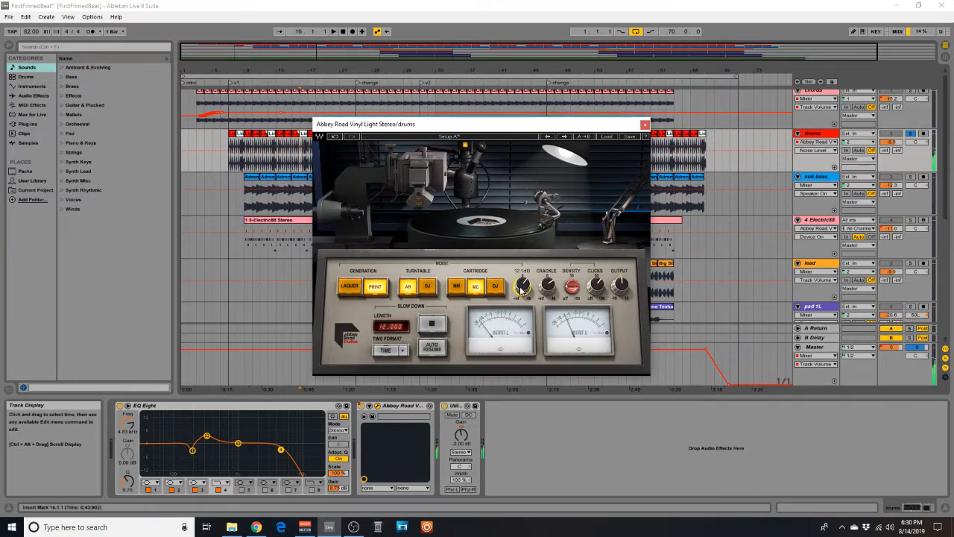
left_click_drag(550, 288, 550, 255)
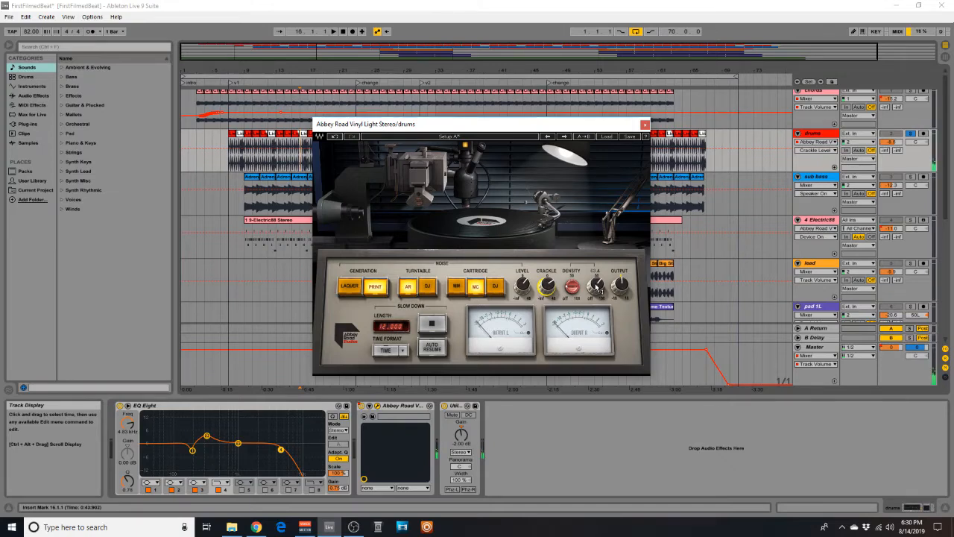
left_click_drag(598, 287, 598, 307)
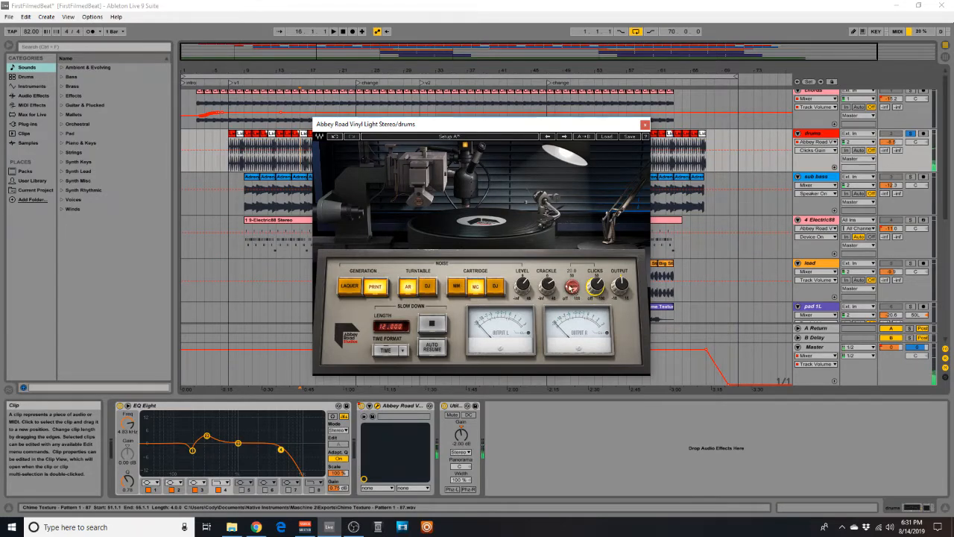
left_click(761, 167)
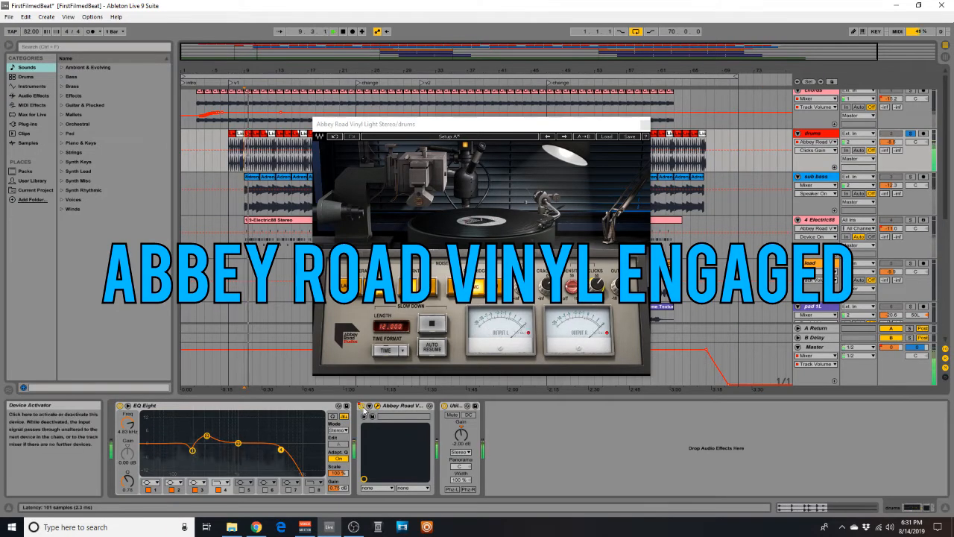
Step: Compare the soloed drums during playback with Abbey Road Vinyl bypassed and engaged, leaving the plugin engaged
left_click(362, 406)
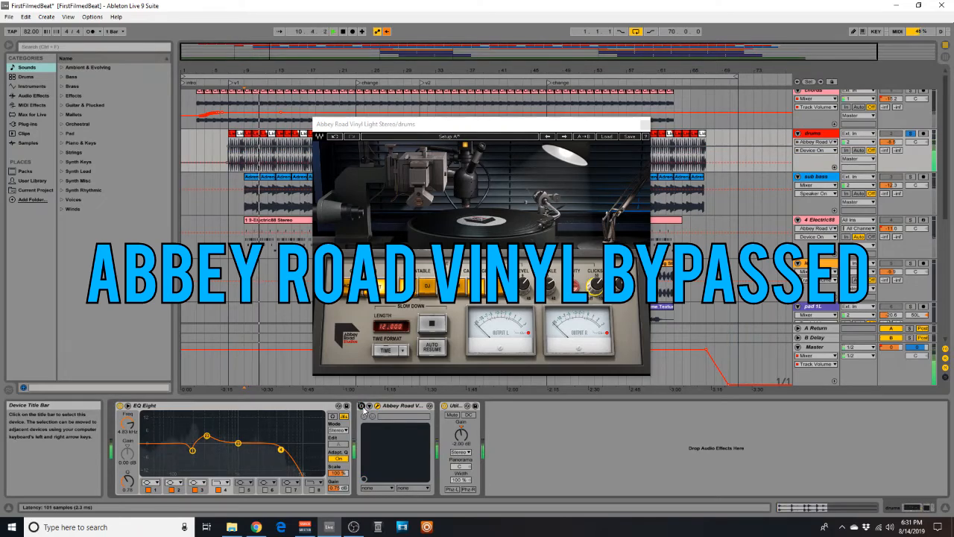
left_click(362, 406)
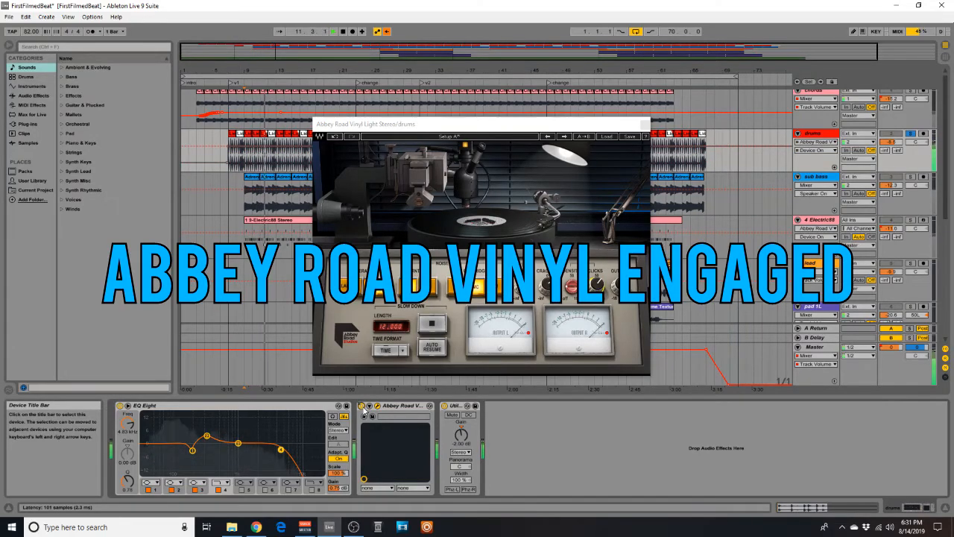
left_click(361, 406)
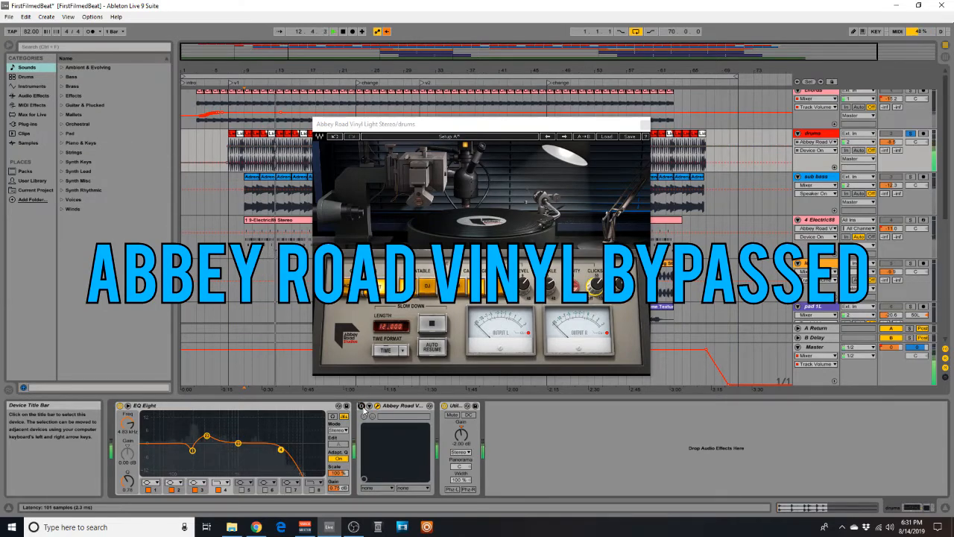
left_click(361, 406)
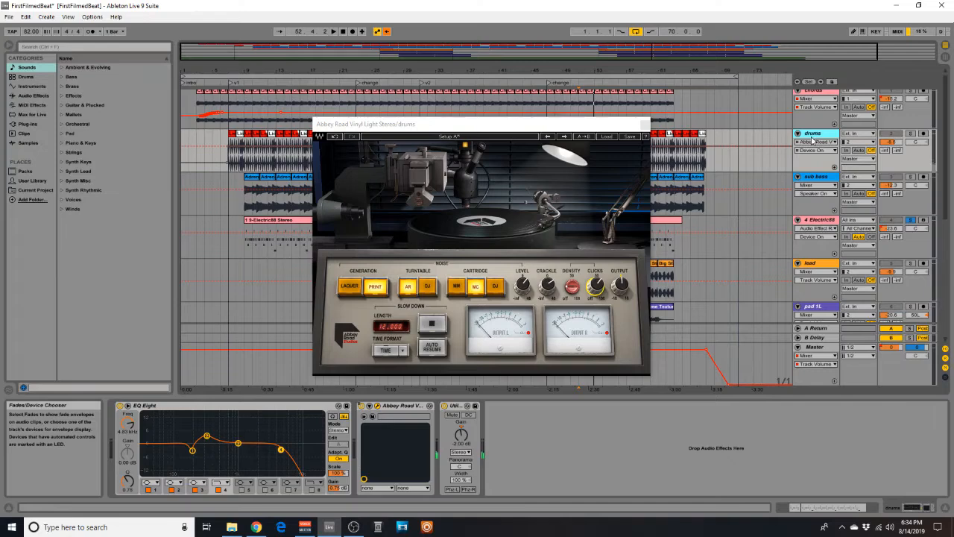
Step: Select the Electric88 track, close its instrument window, and compare its audio effect rack bypassed and engaged from bar 51
left_click(827, 220)
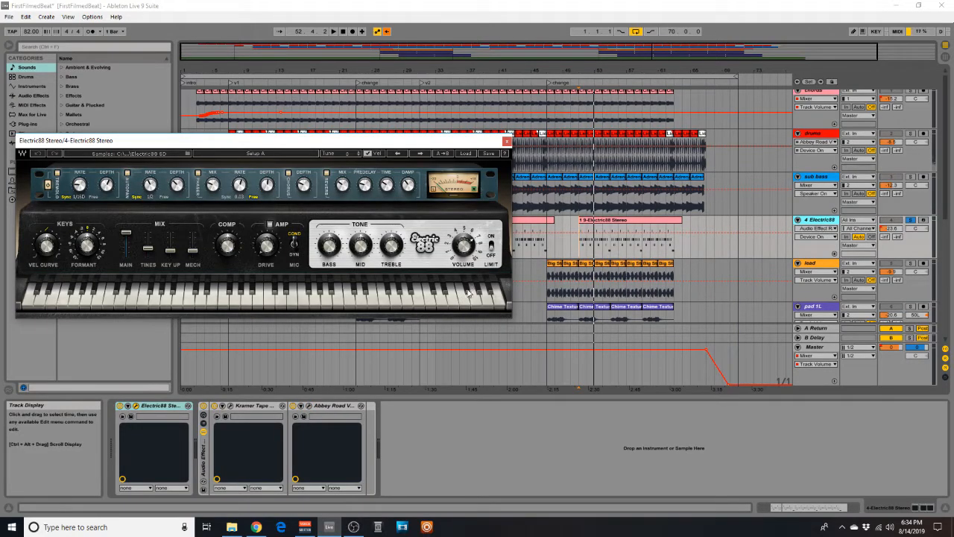
left_click(136, 406)
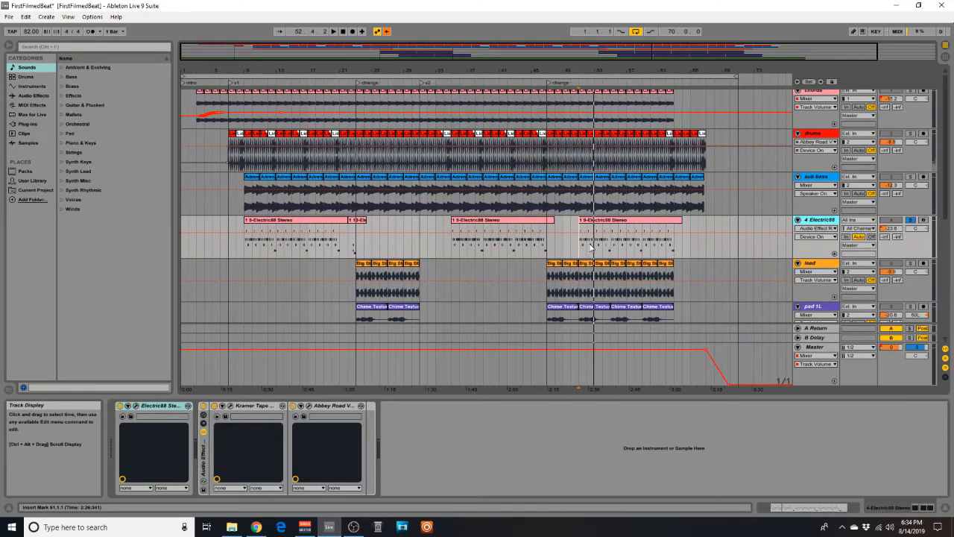
key("space")
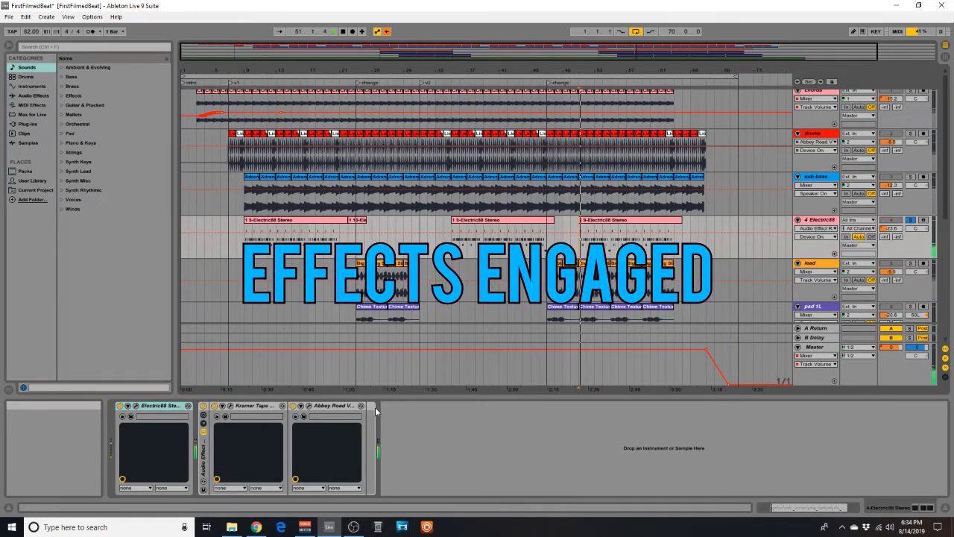
left_click(203, 408)
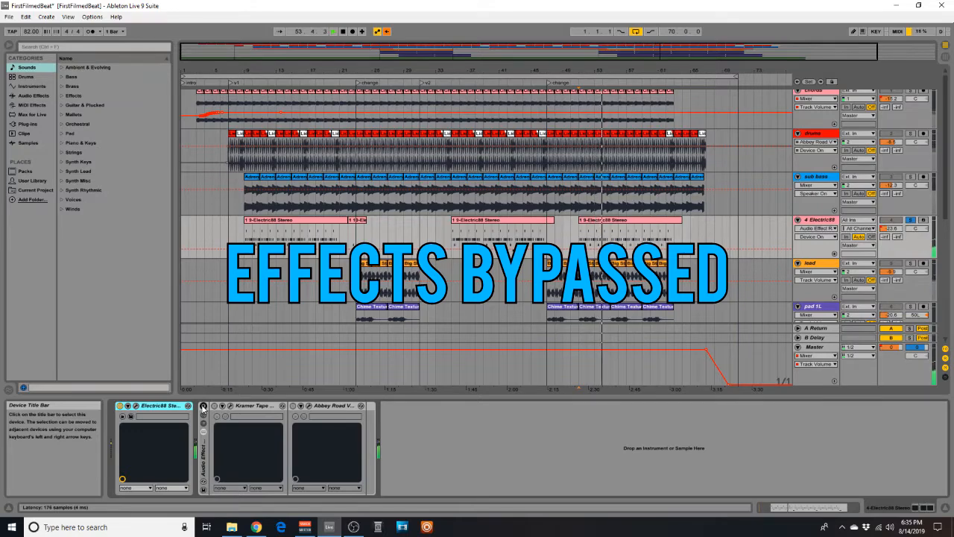
left_click(202, 407)
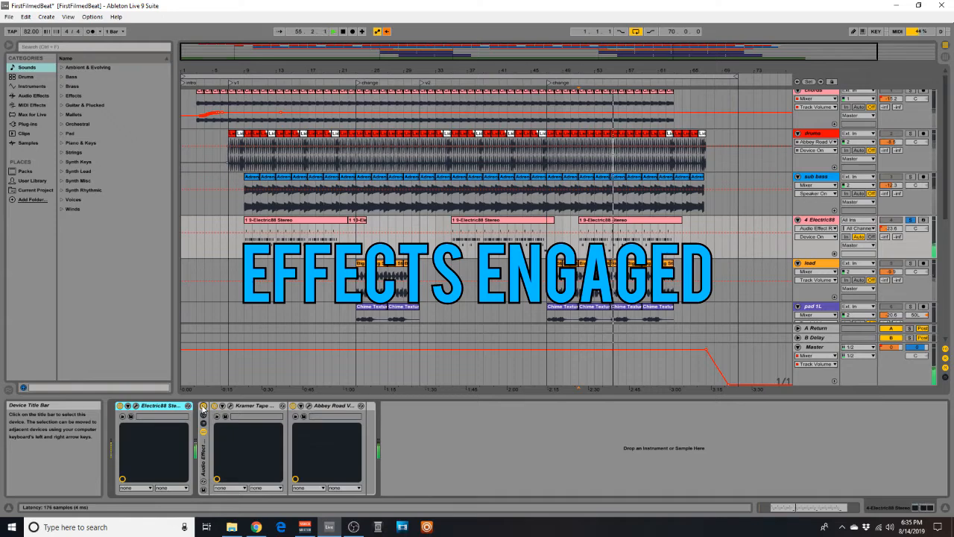
left_click(203, 406)
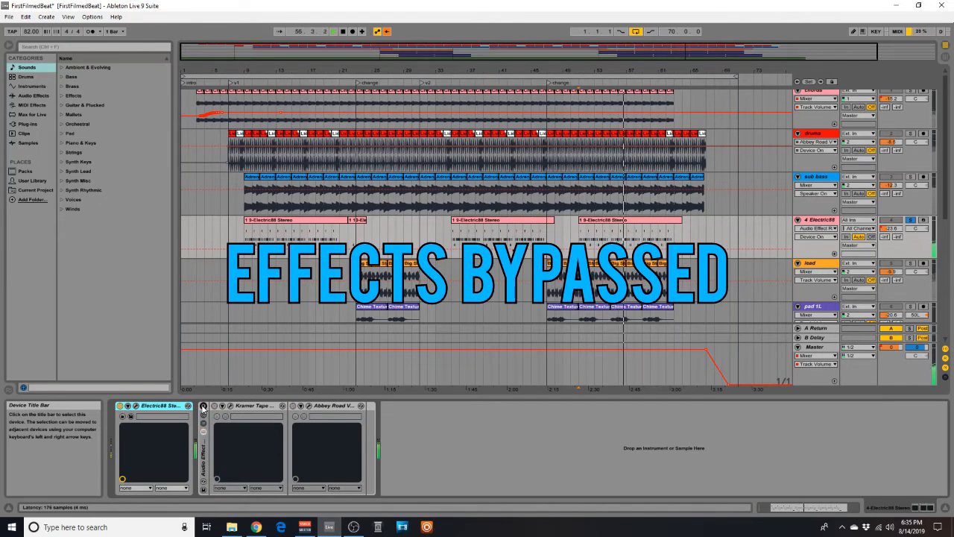
left_click(202, 407)
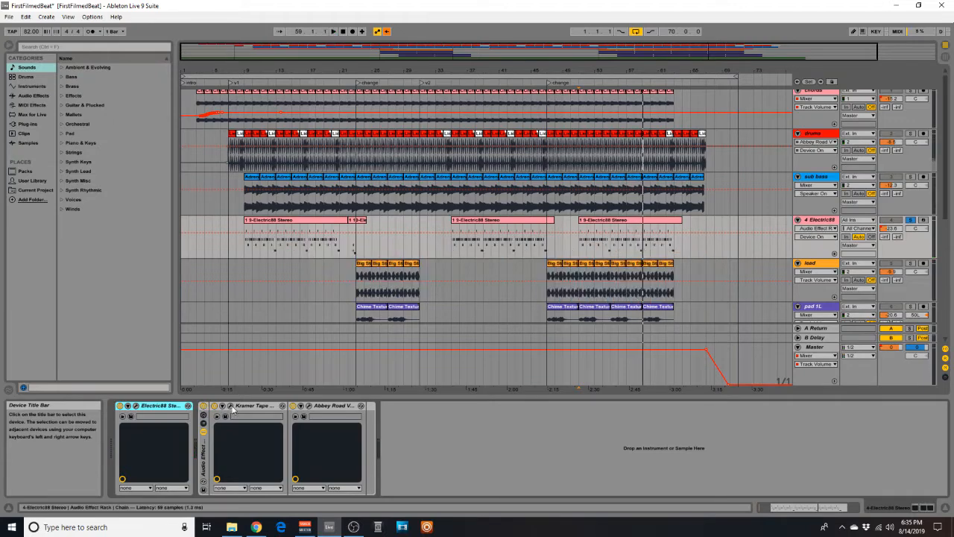
Step: Open the Kramer Tape plugin on the Electric88 track and audition its Flux control during playback
left_click(231, 407)
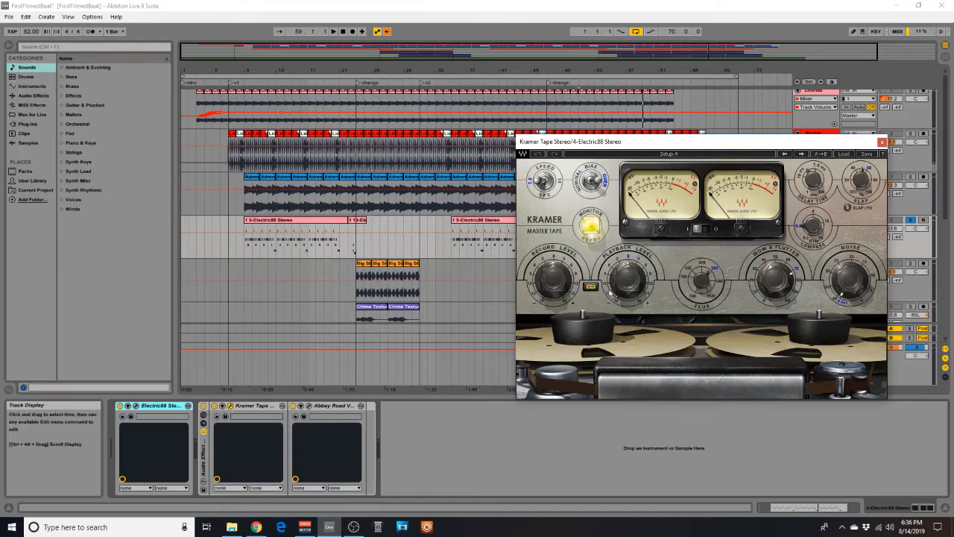
mouse_move(612, 300)
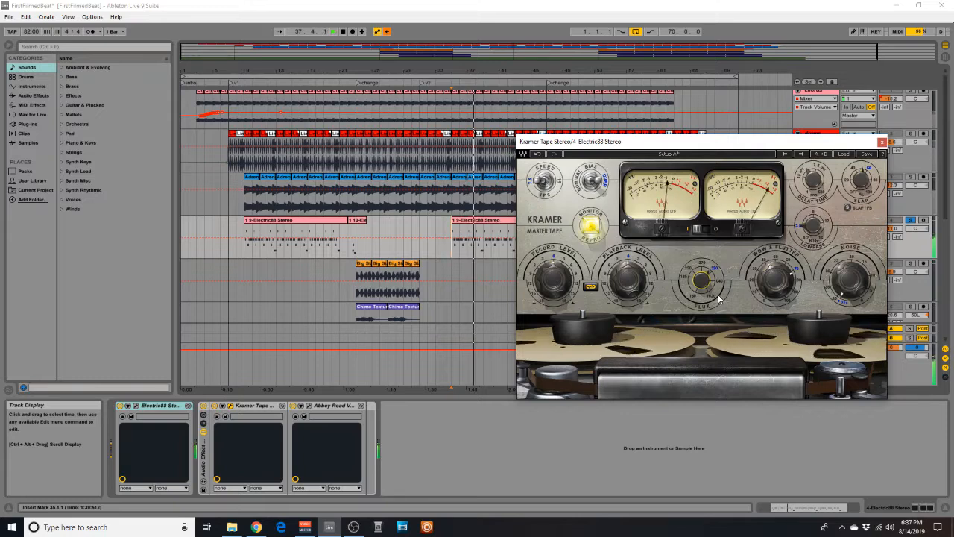
mouse_move(715, 300)
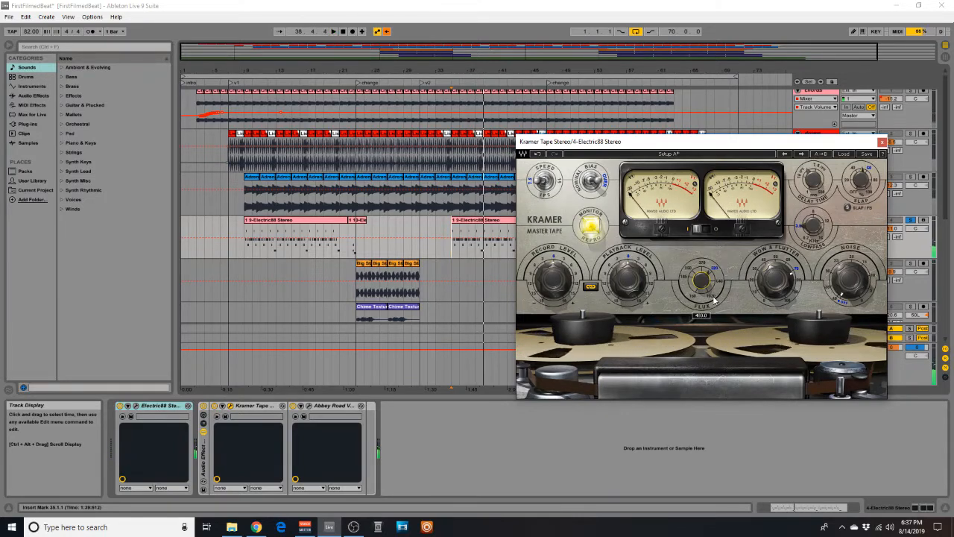
key("space")
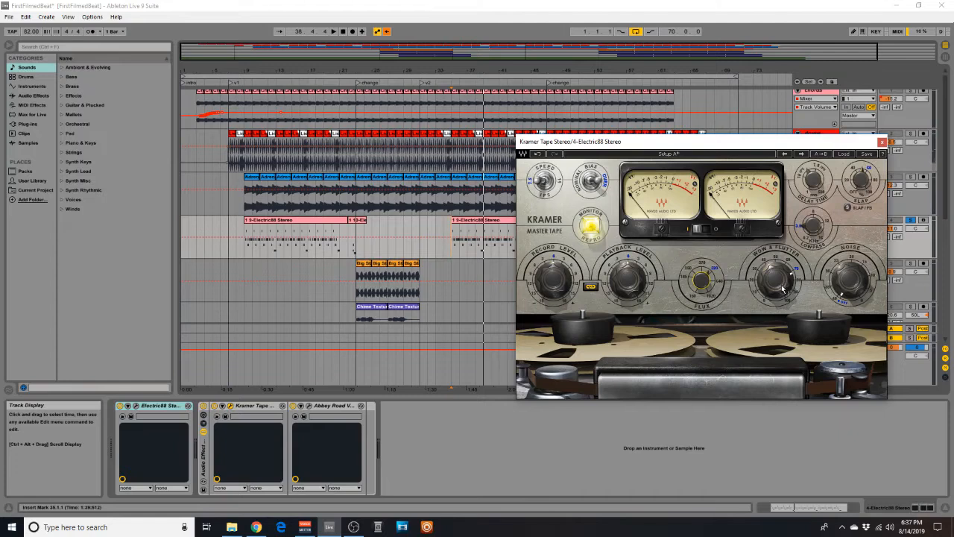
Step: Audition Kramer Tape's Wow & Flutter raised to 100 on the electric piano, and turn it back down
mouse_move(783, 289)
key("space")
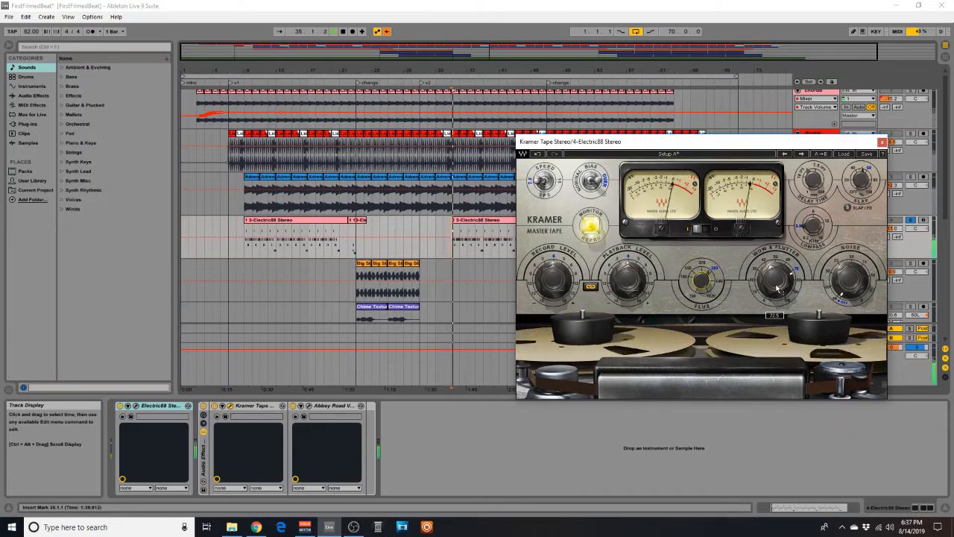
left_click_drag(783, 289, 783, 261)
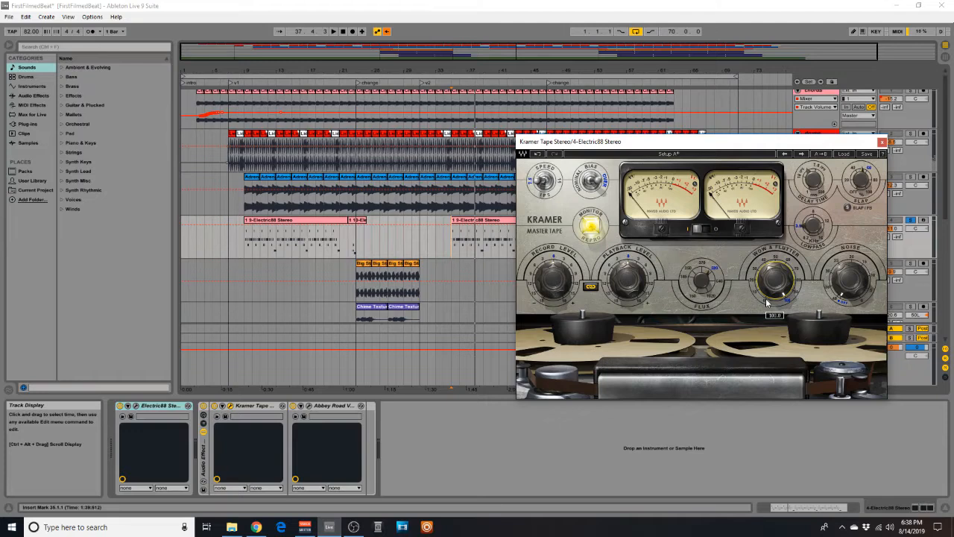
scroll(767, 302, "down", 3)
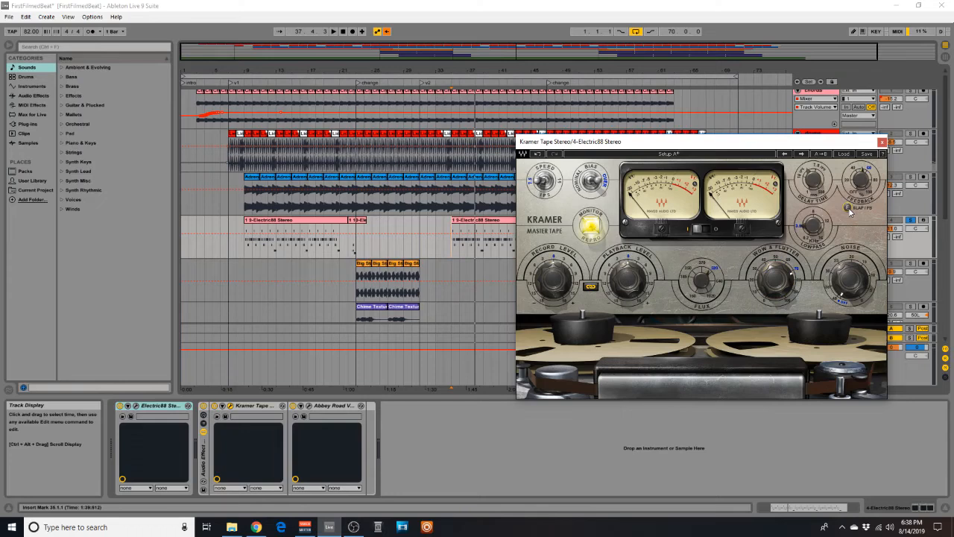
Step: Switch Kramer Tape's delay mode from Feedback to Slap and open the Electric88 track's Abbey Road Vinyl plugin window
left_click(848, 209)
left_click(305, 406)
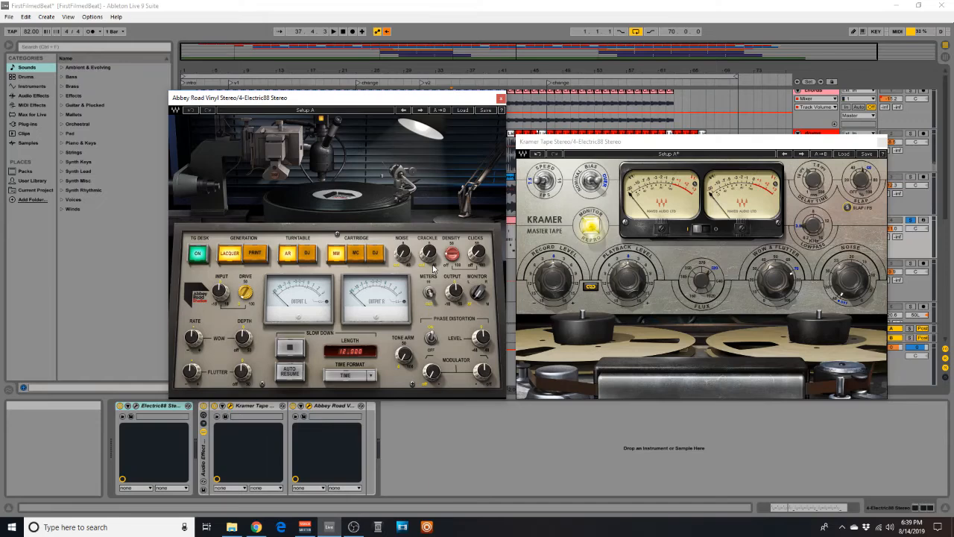